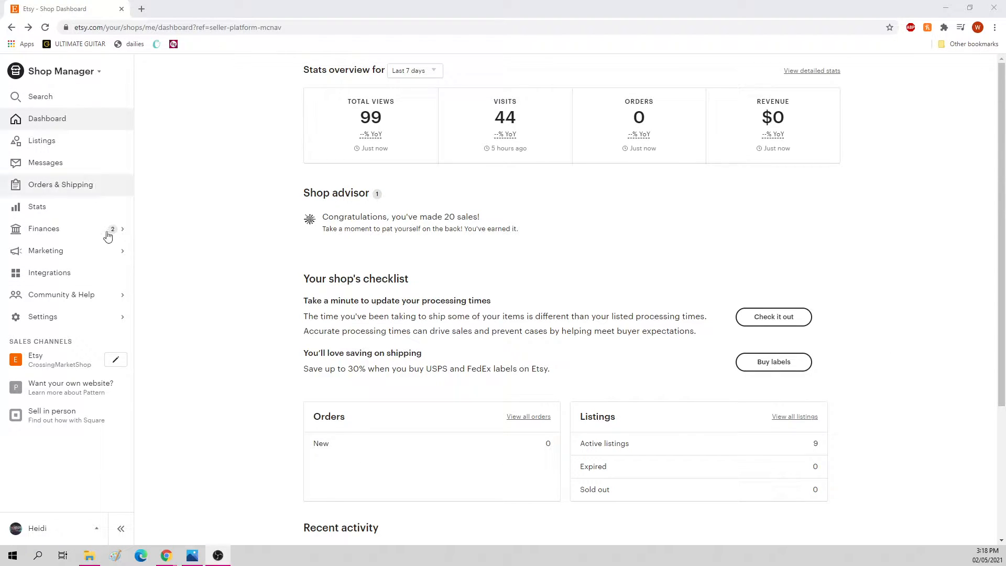
Step: Open the shop's Sales and coupons marketing page and look over the Abandoned cart offer description
click(55, 253)
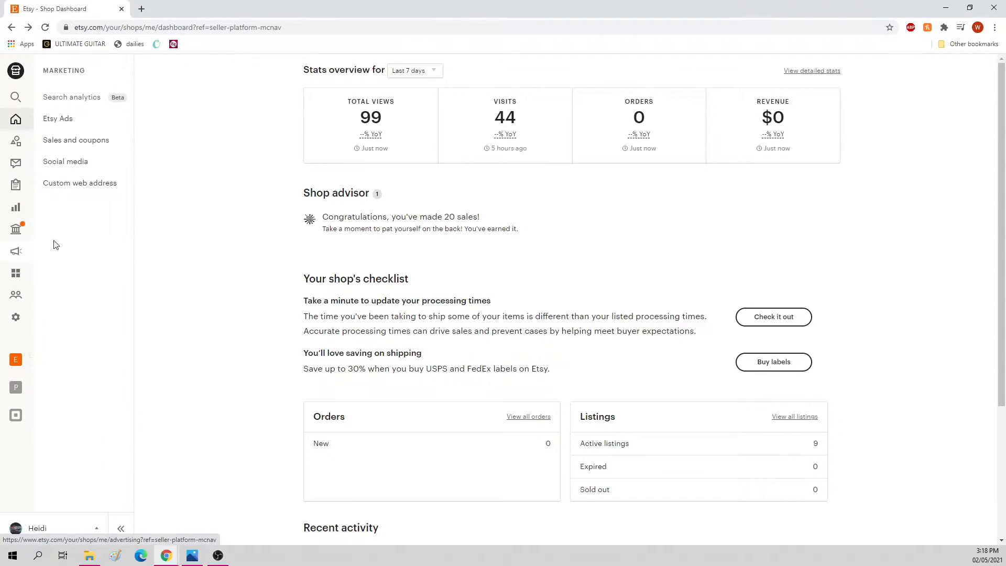
click(90, 138)
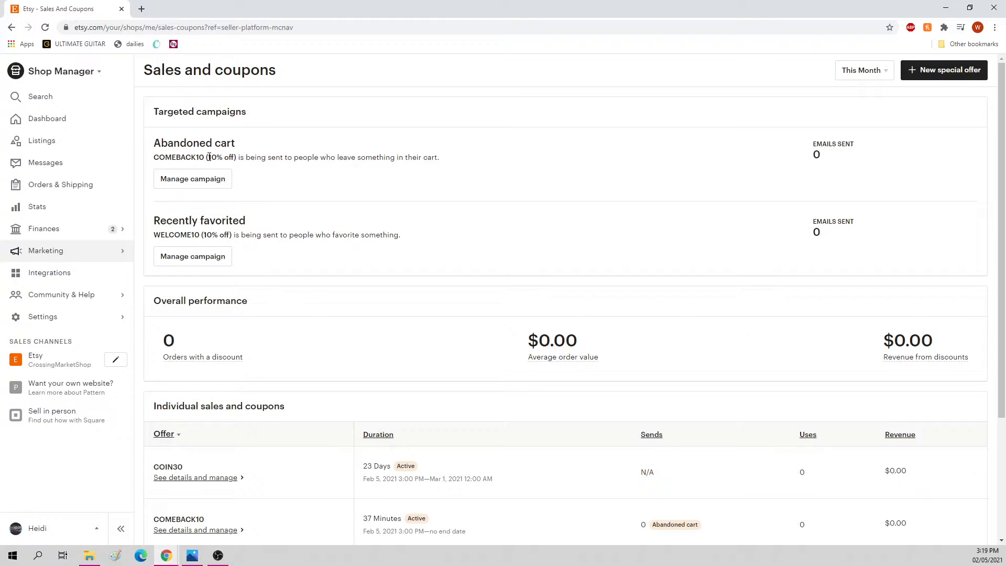
drag(153, 156, 212, 156)
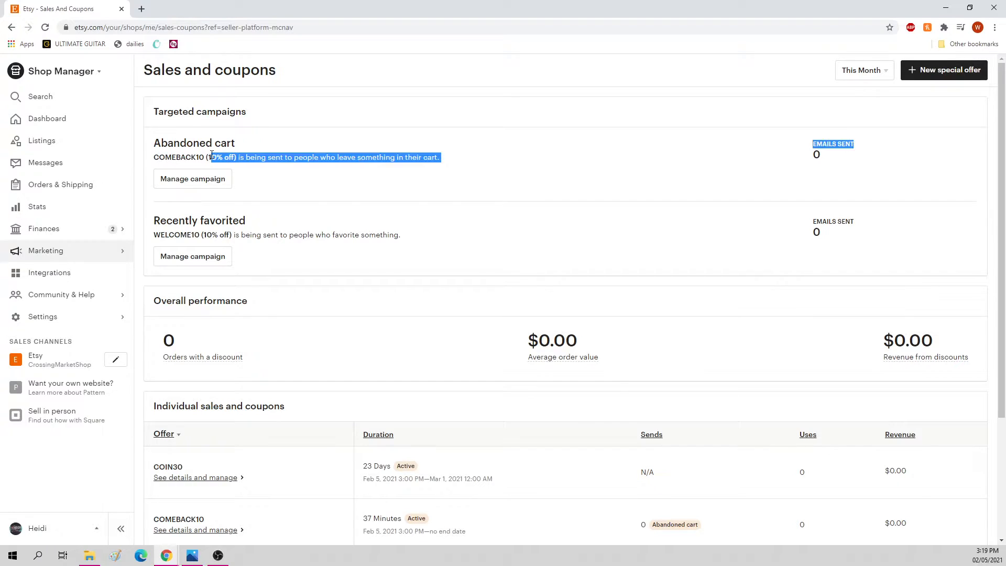
click(523, 143)
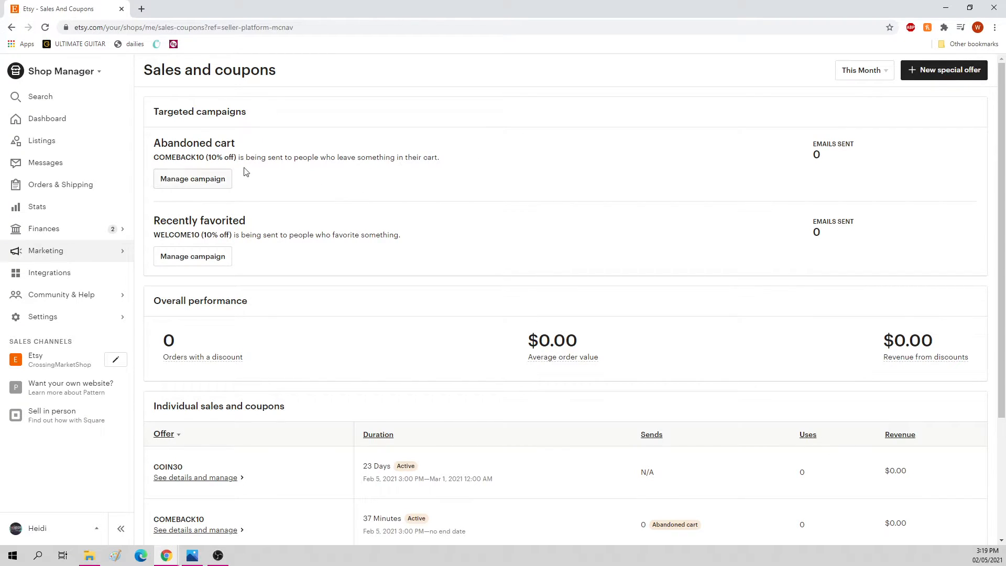
Step: Review the Abandoned cart campaign's details, including which listings its discount covers, and close them
click(176, 184)
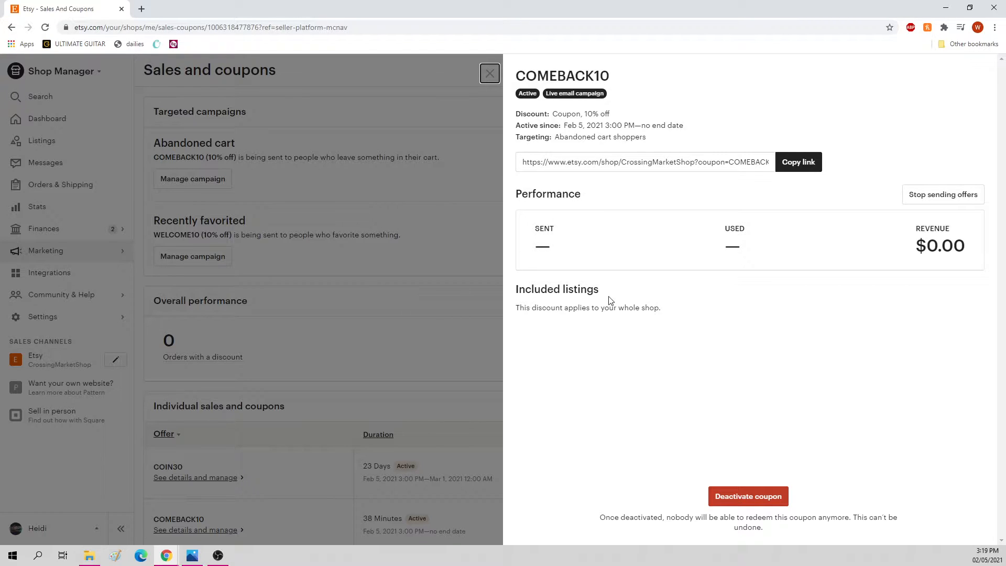
drag(550, 307, 690, 343)
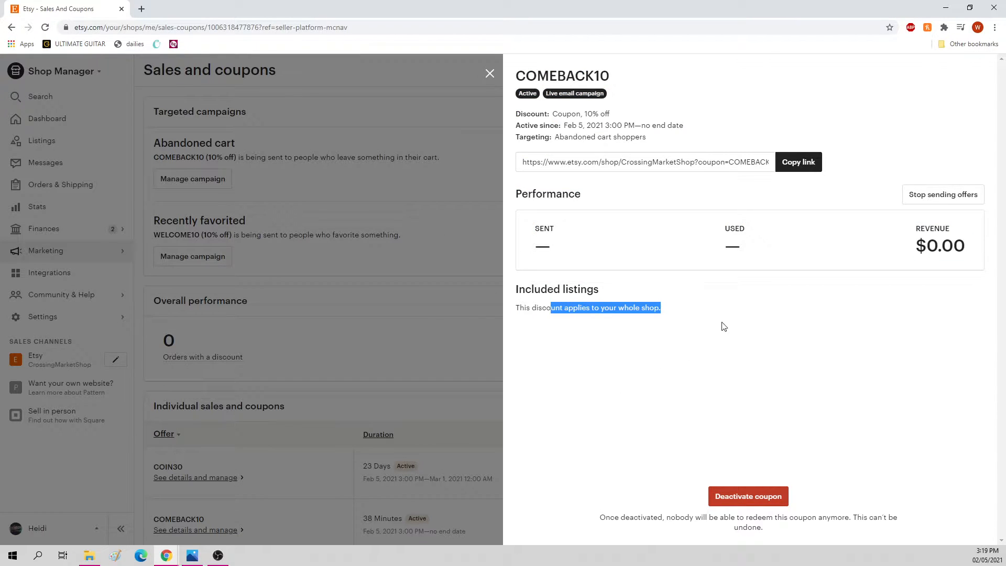
click(685, 321)
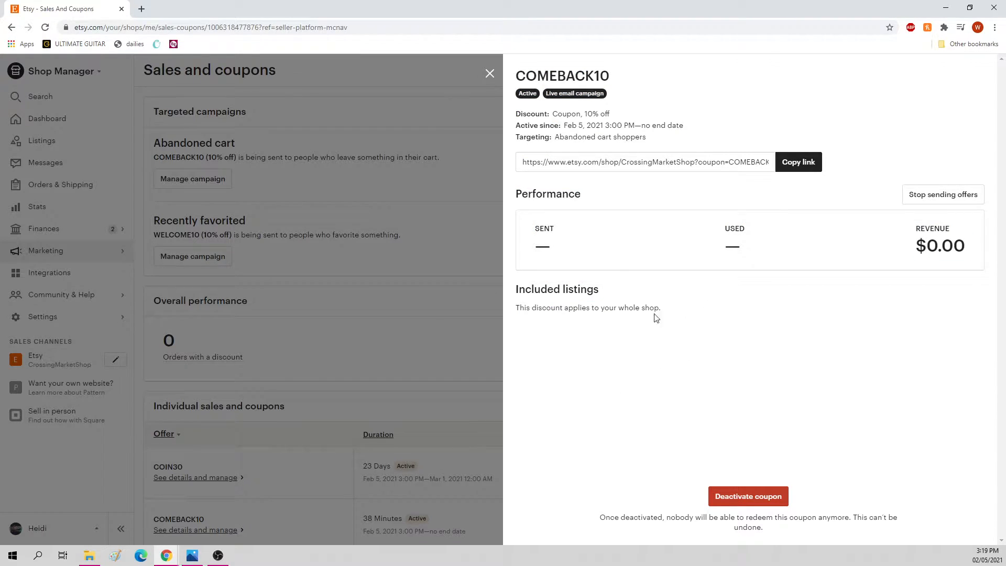
click(436, 206)
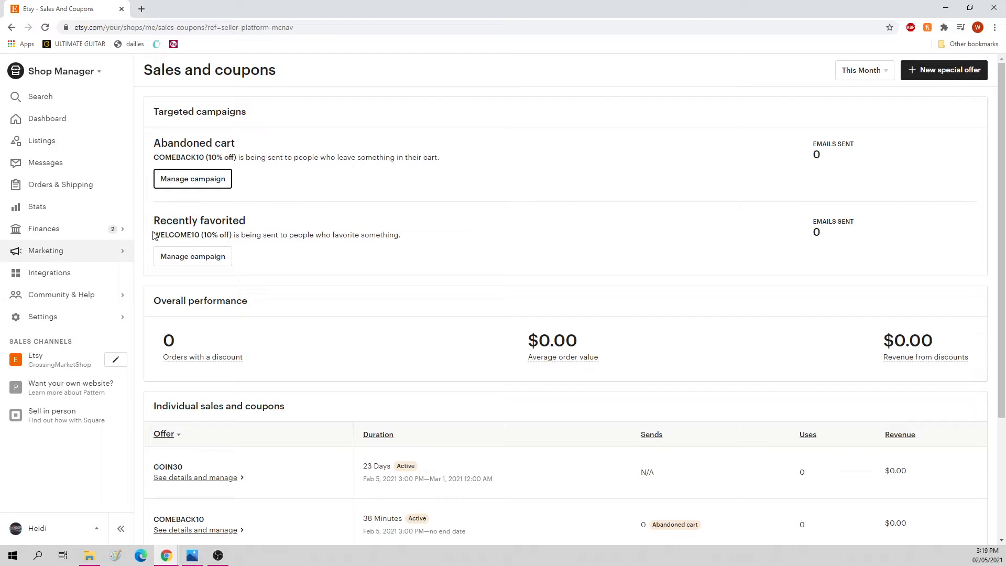
Step: Review the Recently favorited campaign's offer description and coupon details, and return to the overview
mouse_move(153, 233)
mouse_down()
mouse_move(263, 233)
mouse_move(155, 238)
mouse_up()
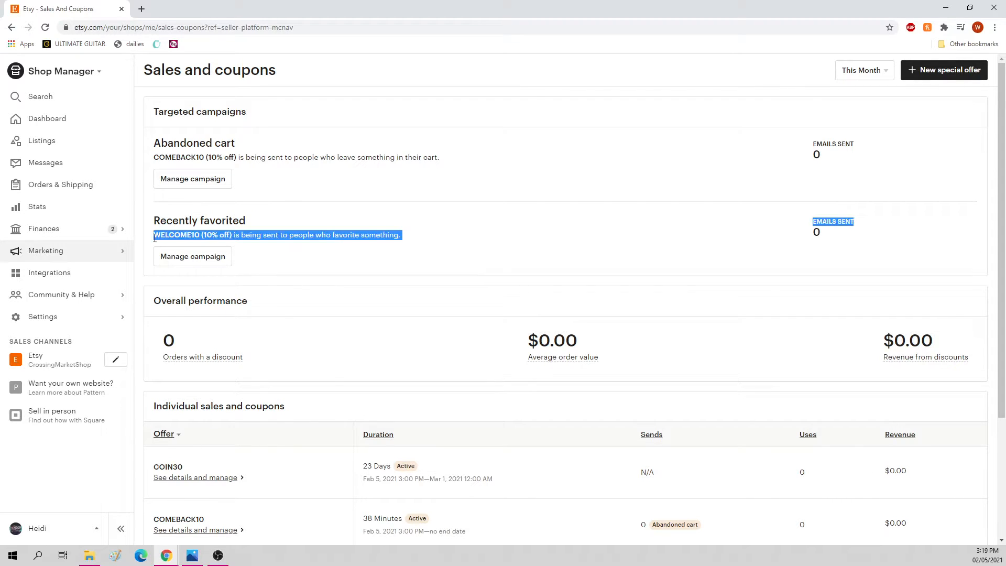
click(194, 257)
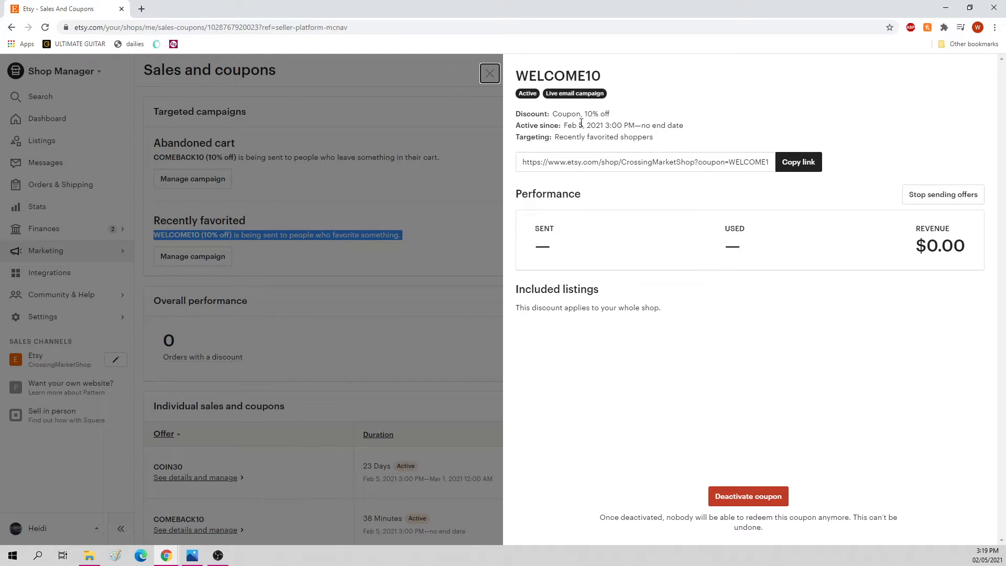
click(426, 263)
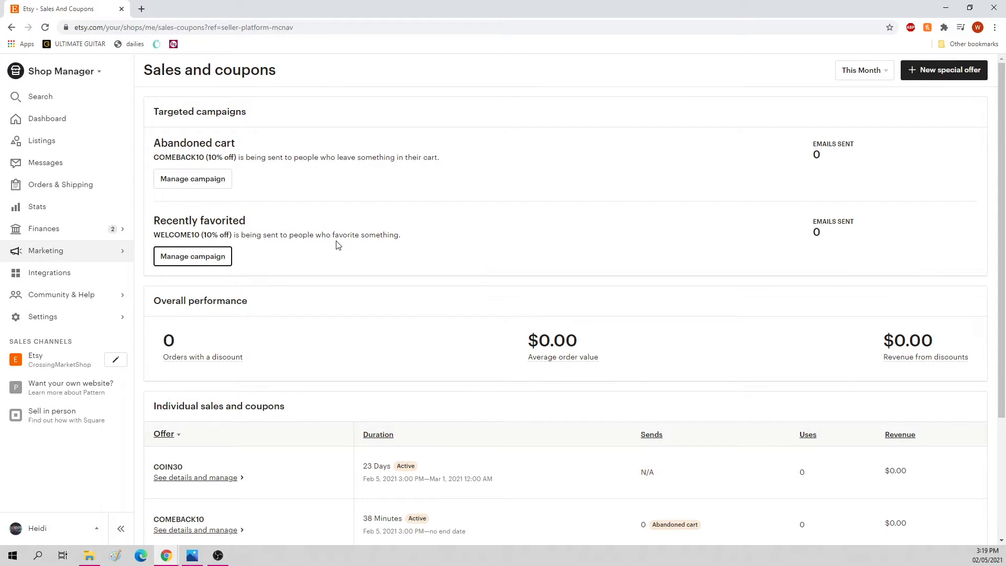
click(211, 262)
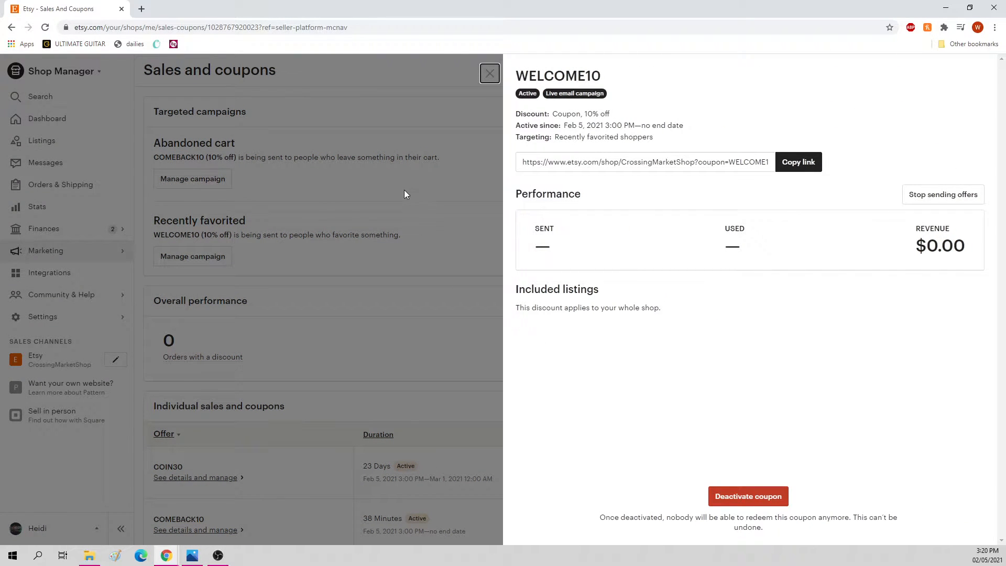
click(429, 191)
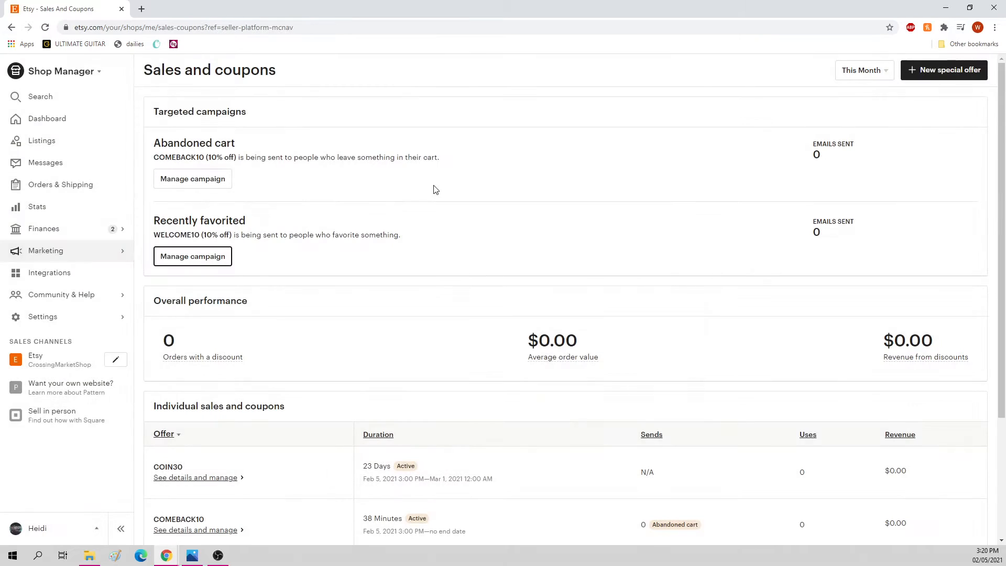
Step: Examine the list of individual sales and coupons, down to the RETURN20 offer
scroll(487, 204, down, 3)
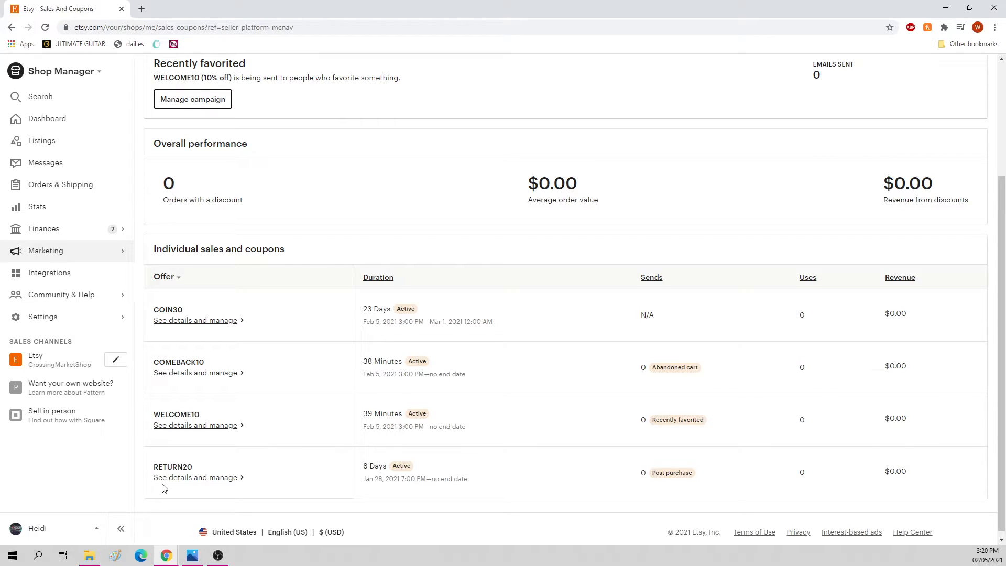
drag(164, 468, 256, 469)
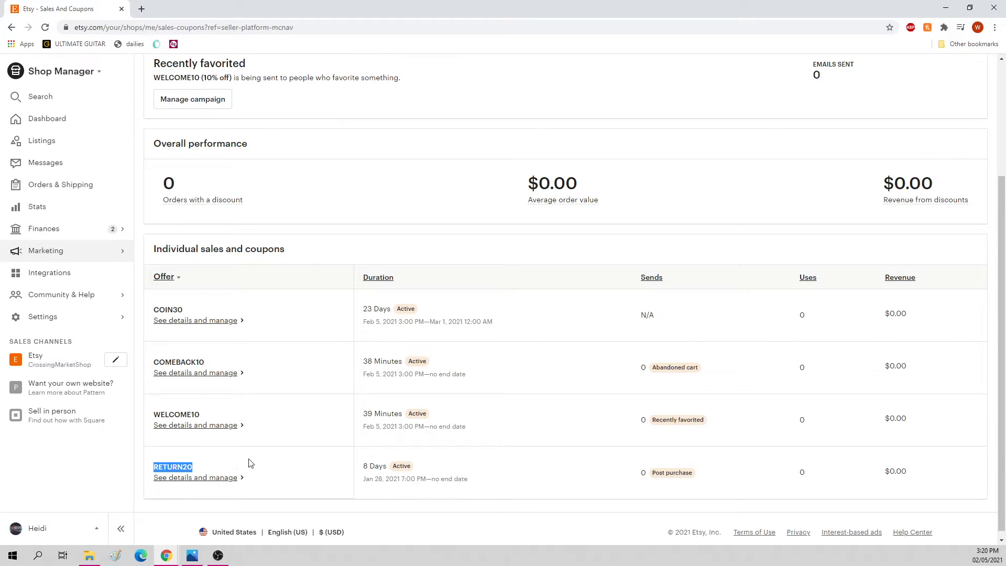
click(275, 473)
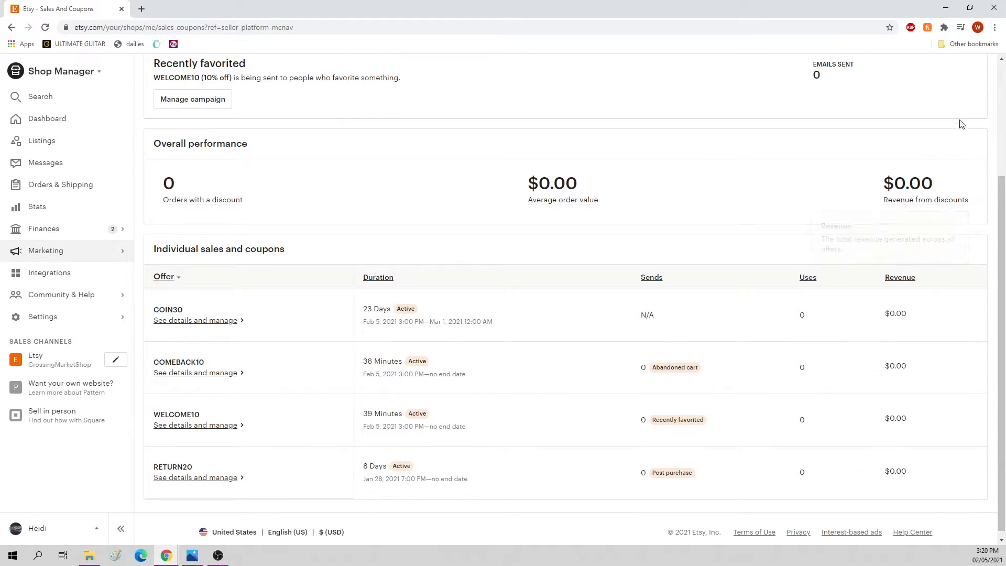
scroll(964, 105, up, 3)
click(949, 72)
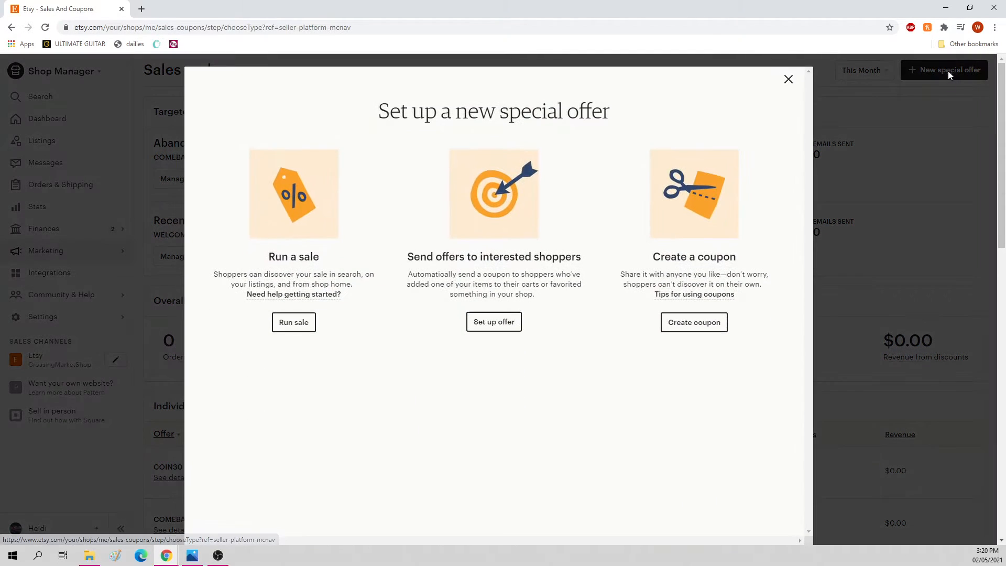
click(698, 321)
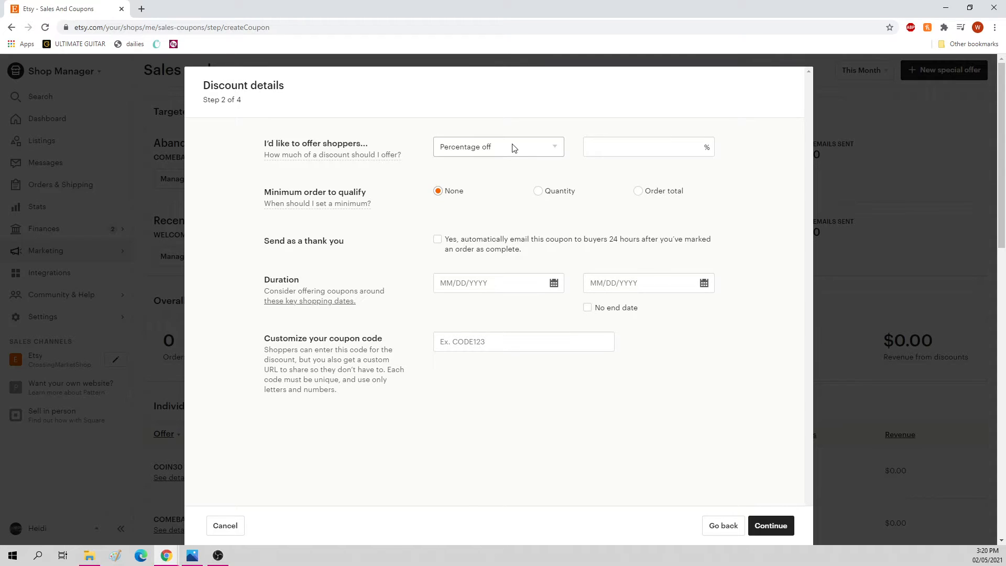
click(438, 240)
click(453, 241)
drag(561, 251, 442, 238)
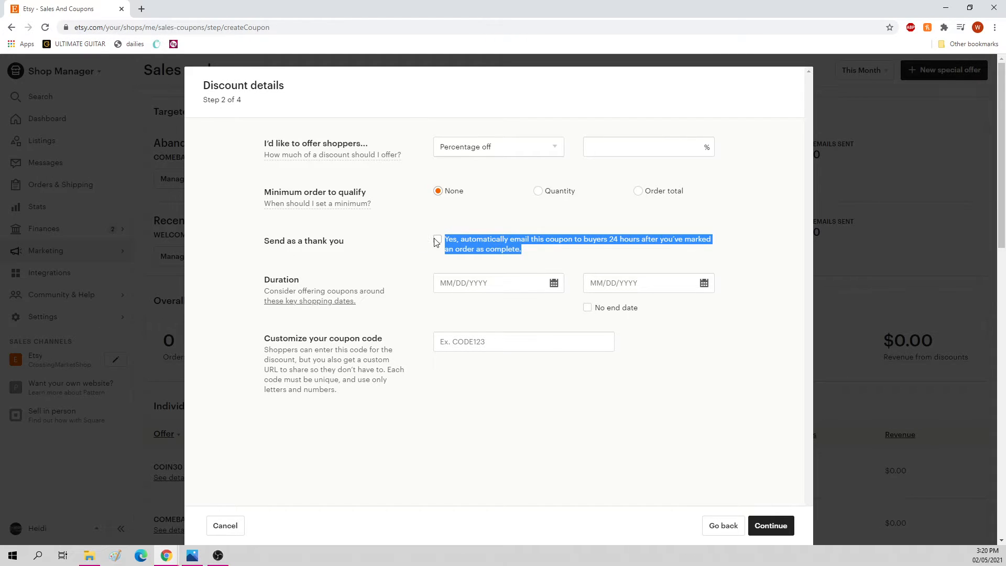
click(436, 240)
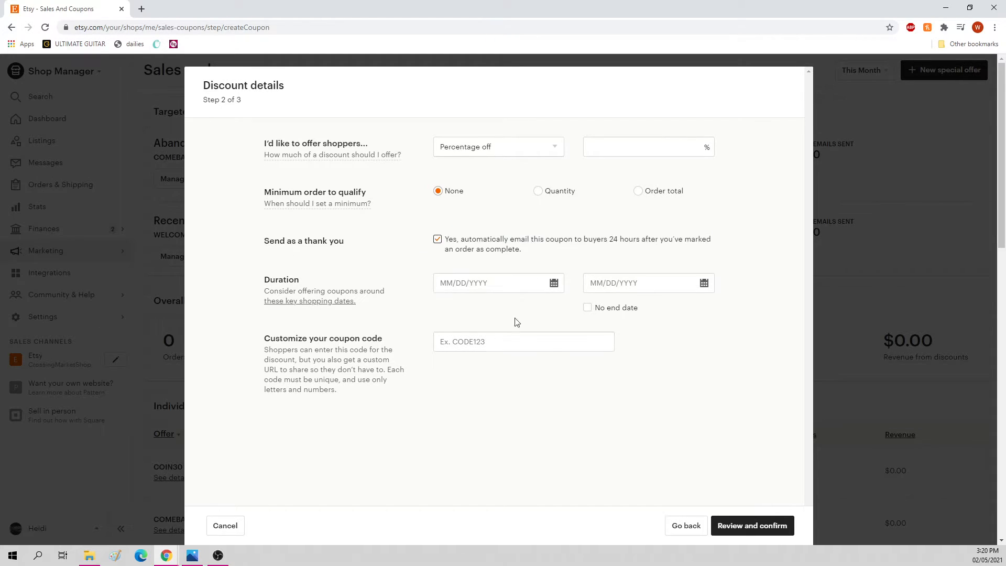
click(225, 527)
click(484, 206)
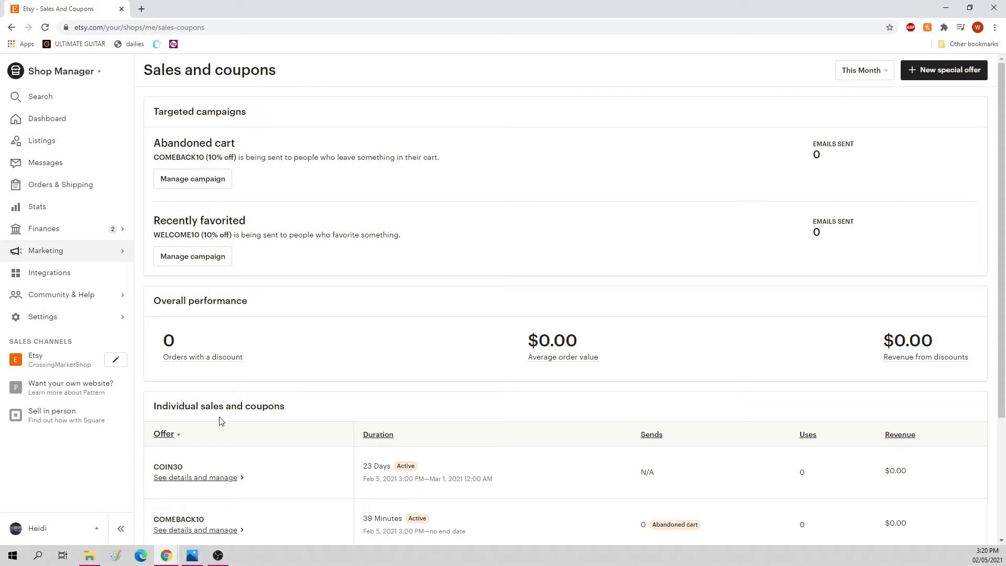
Step: Start a new special offer of the Run a sale type
scroll(218, 422, down, 3)
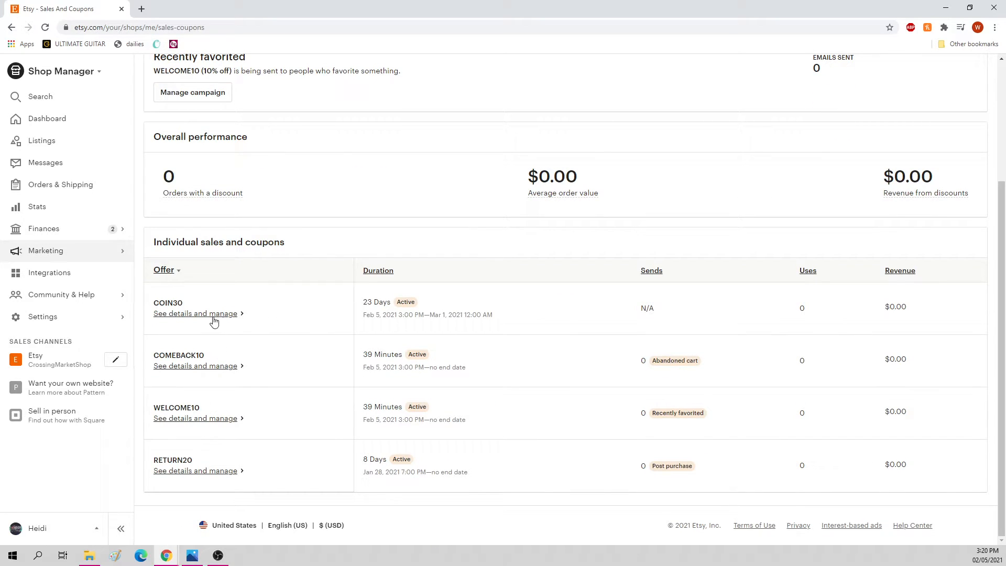
scroll(779, 287, up, 3)
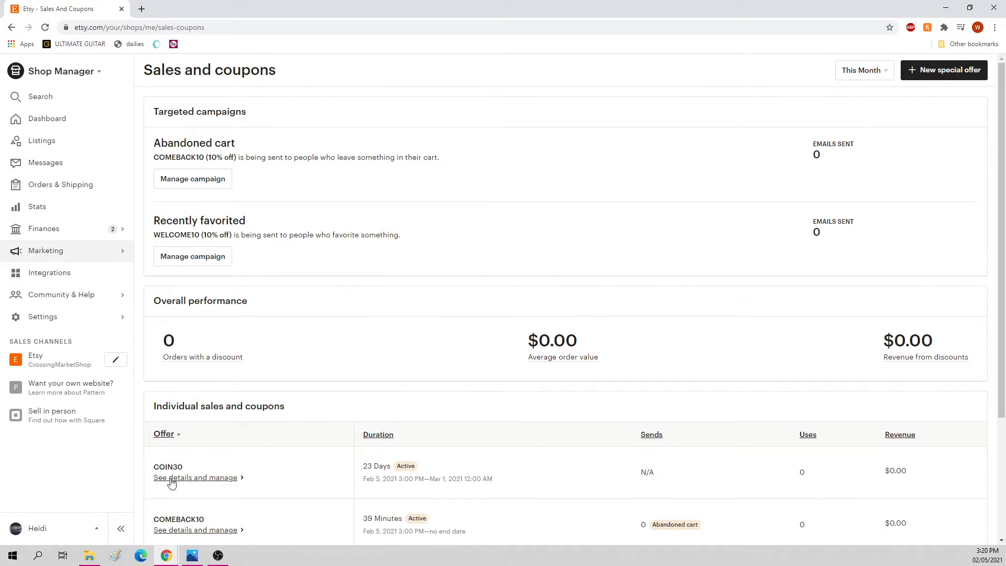
click(947, 75)
mouse_move(306, 295)
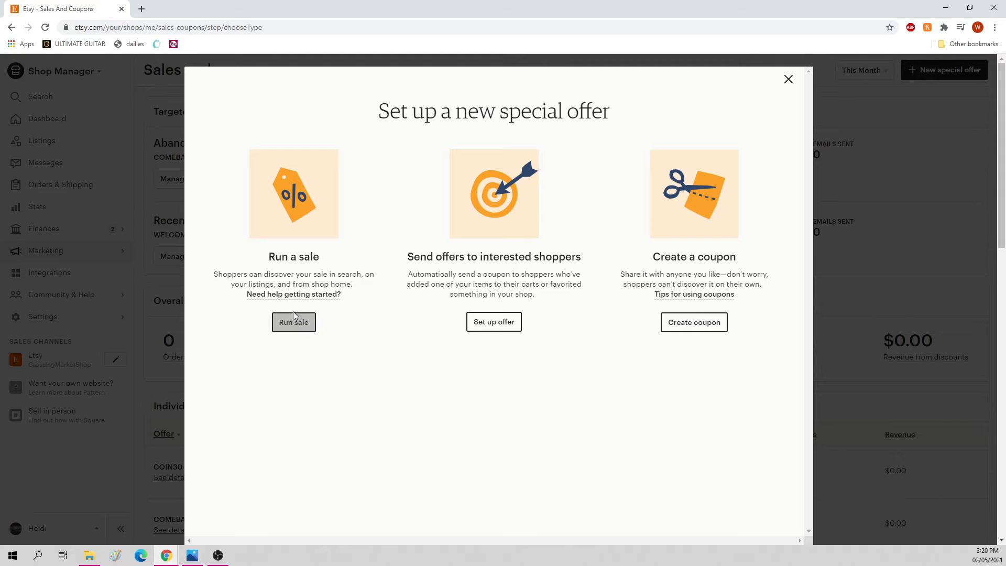
click(307, 326)
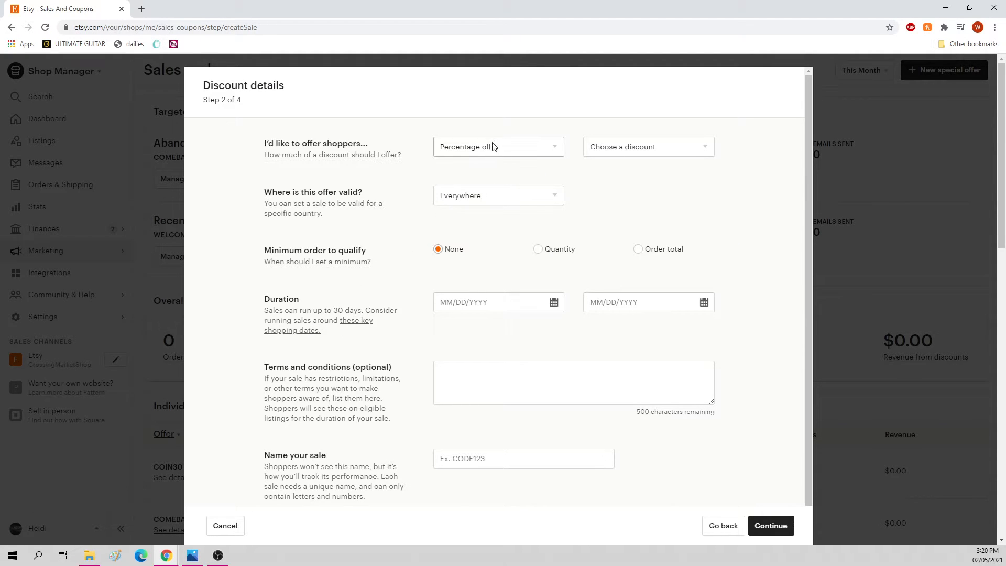
Step: Set the sale's discount to Percentage off at 30% off, keeping the offer valid everywhere
mouse_move(297, 156)
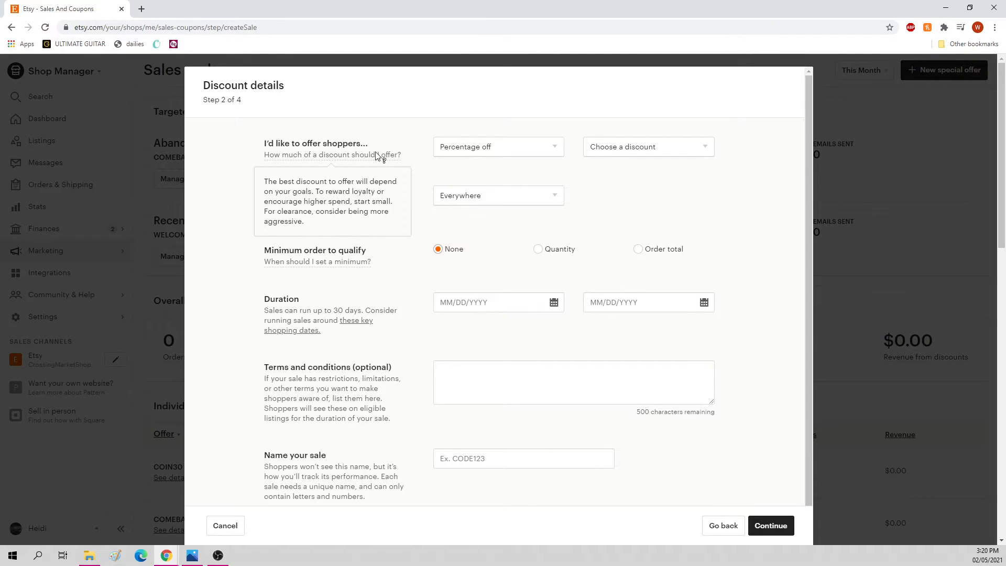
click(473, 149)
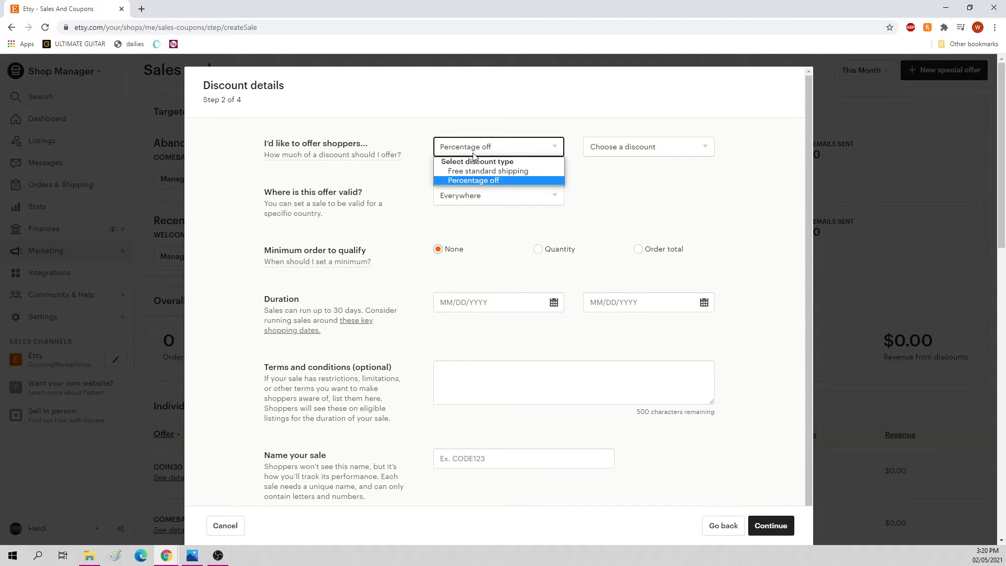
click(497, 180)
click(635, 146)
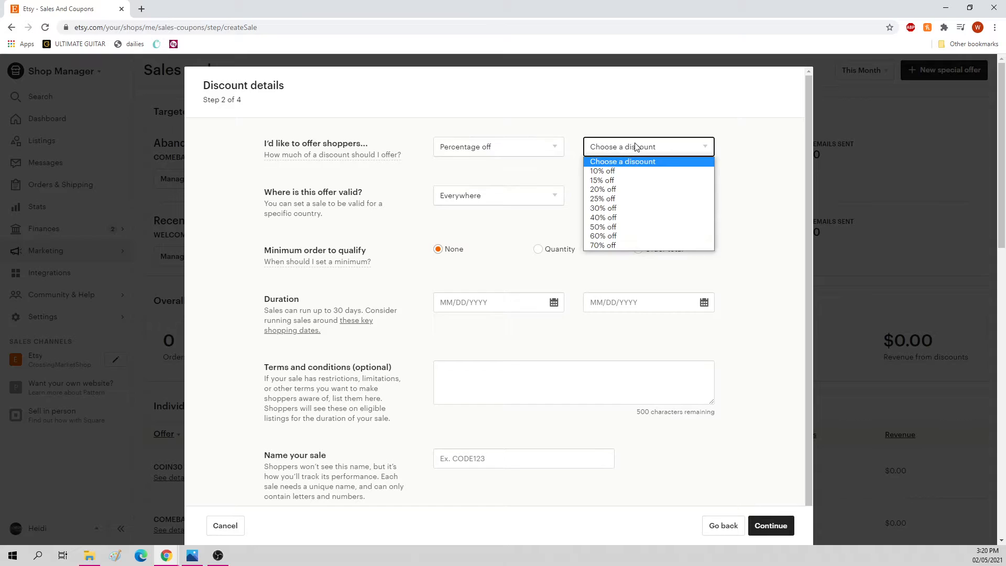
click(616, 211)
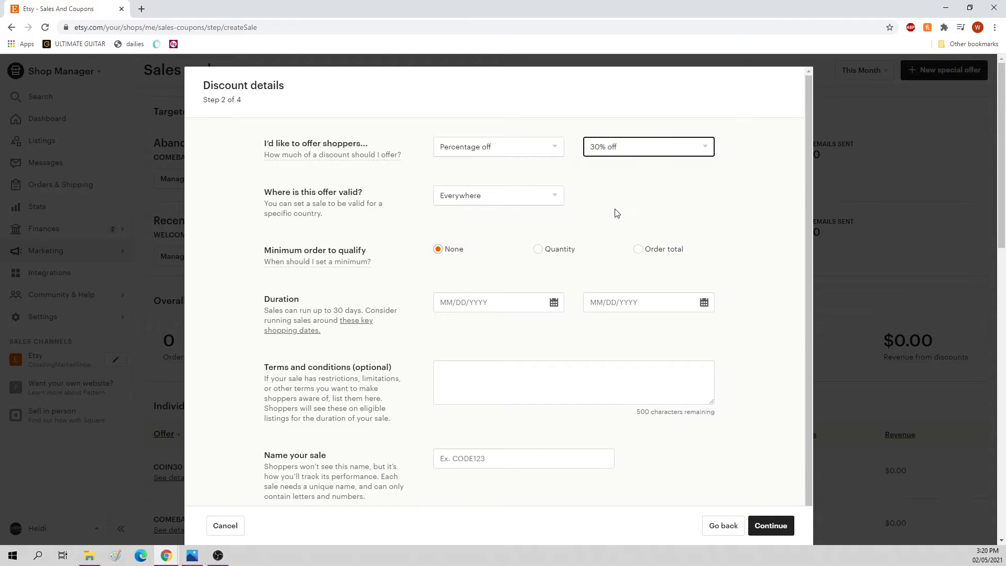
click(457, 202)
scroll(493, 321, down, 20)
click(362, 176)
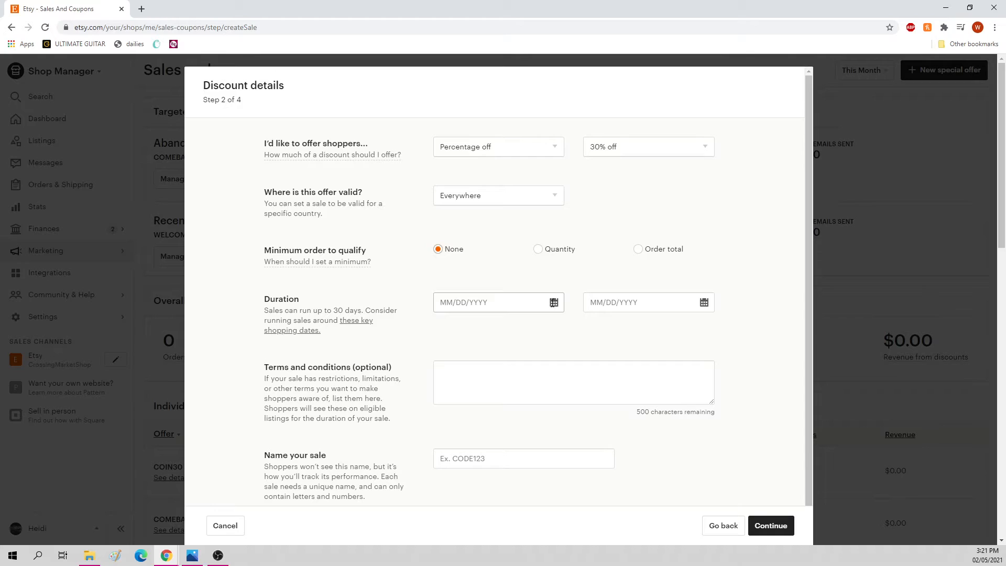
Step: Set the sale's duration from 02/05/2021 to 02/28/2021
click(554, 302)
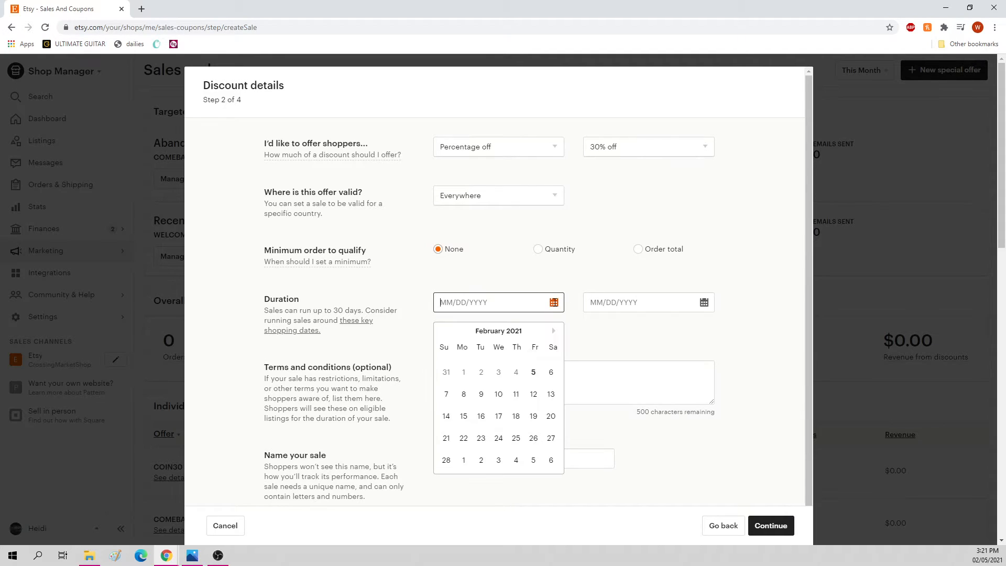
click(534, 372)
click(704, 302)
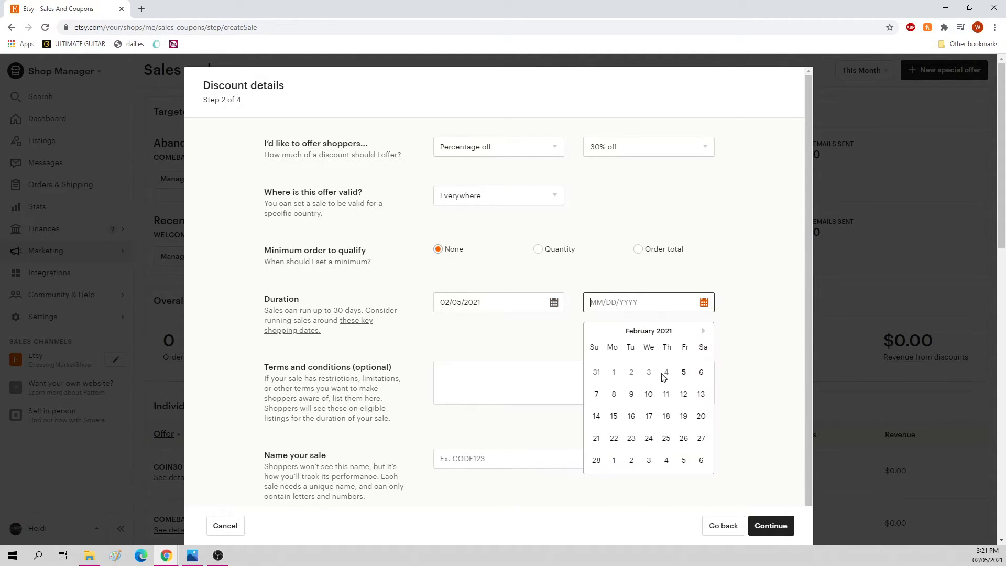
click(595, 457)
Step: Leave the optional terms and conditions empty and name the sale COINS30
drag(268, 373, 404, 375)
click(417, 388)
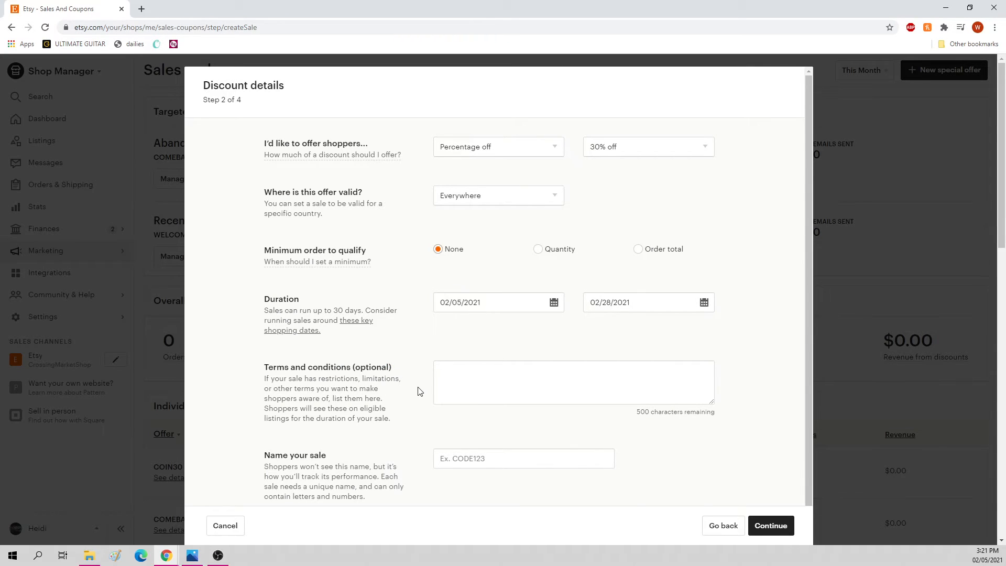
click(485, 459)
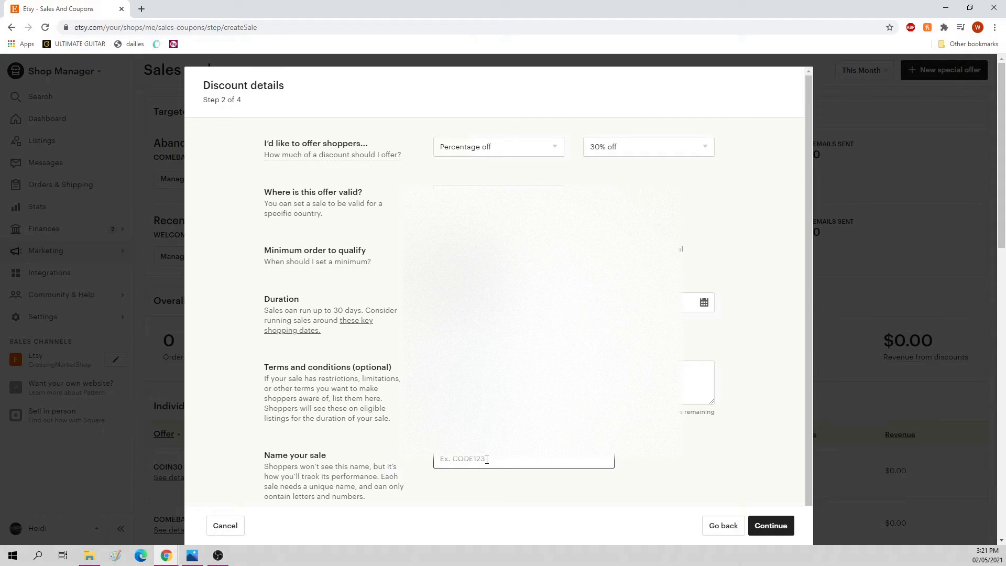
text(COINS30)
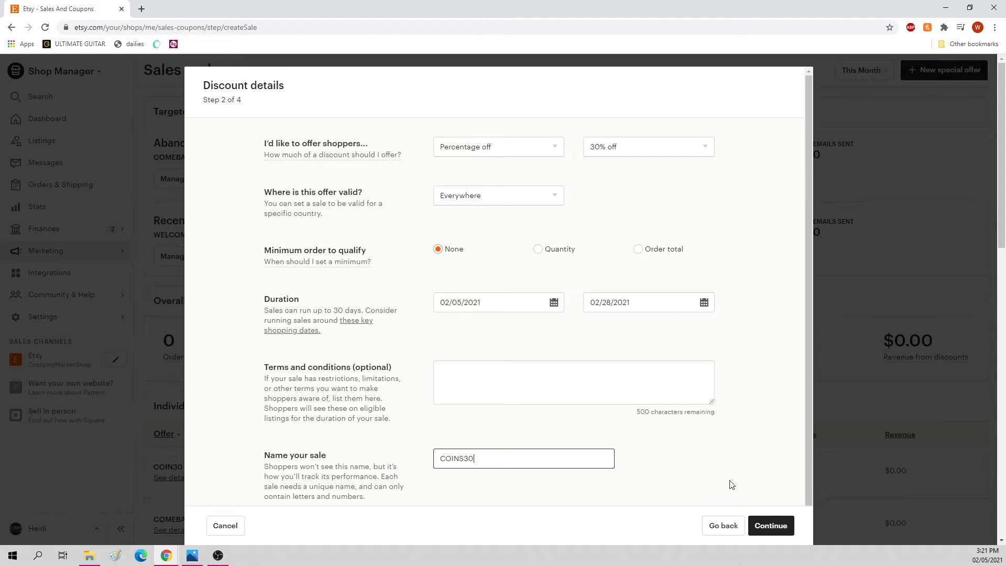
Step: Proceed to choosing the discounted listings and include all active listings in the sale
click(777, 534)
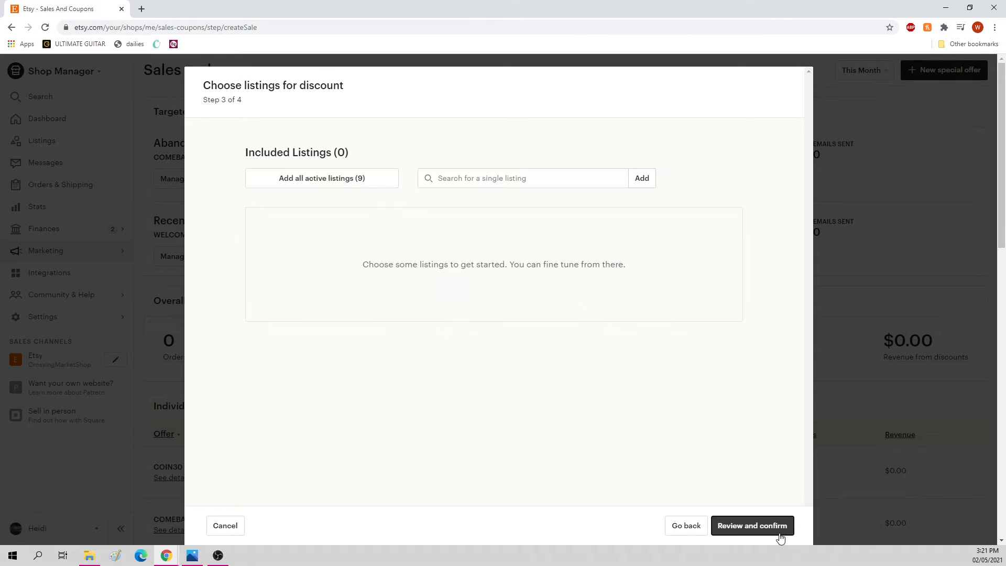
click(360, 184)
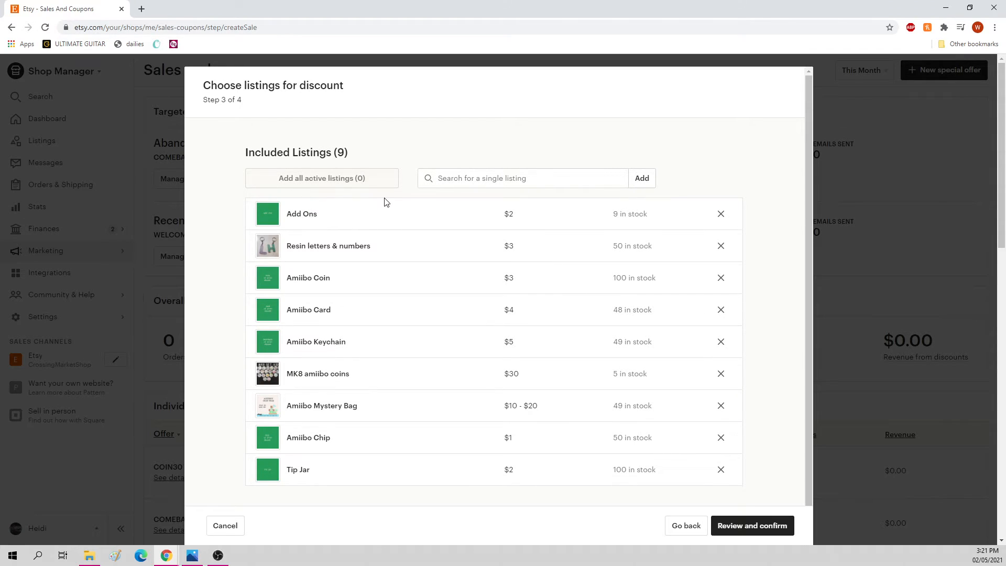
scroll(634, 314, down, 1)
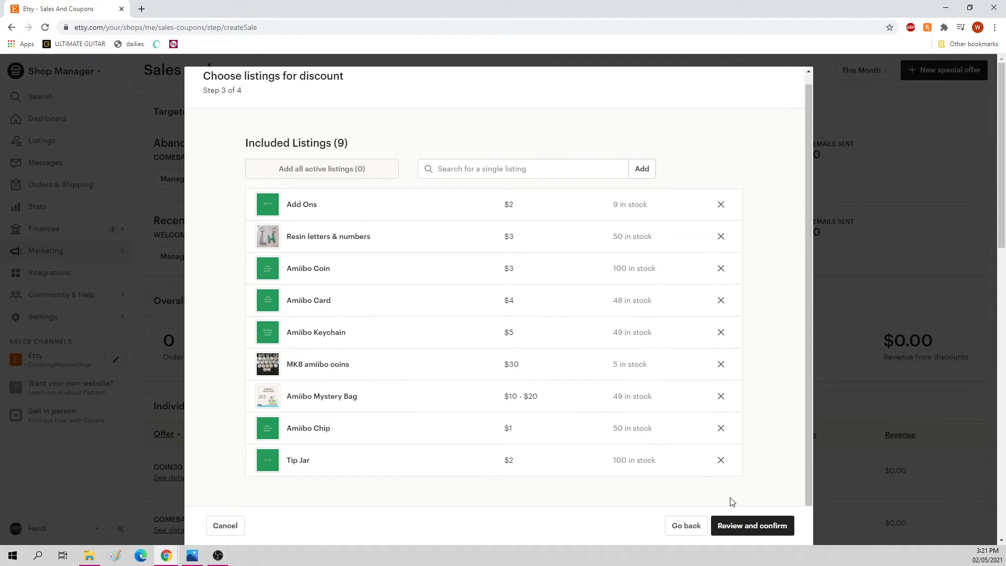
Step: Remove Add Ons, Resin letters & numbers, Amiibo Card, Amiibo Keychain, Amiibo Chip and Tip Jar from the included listings
click(722, 210)
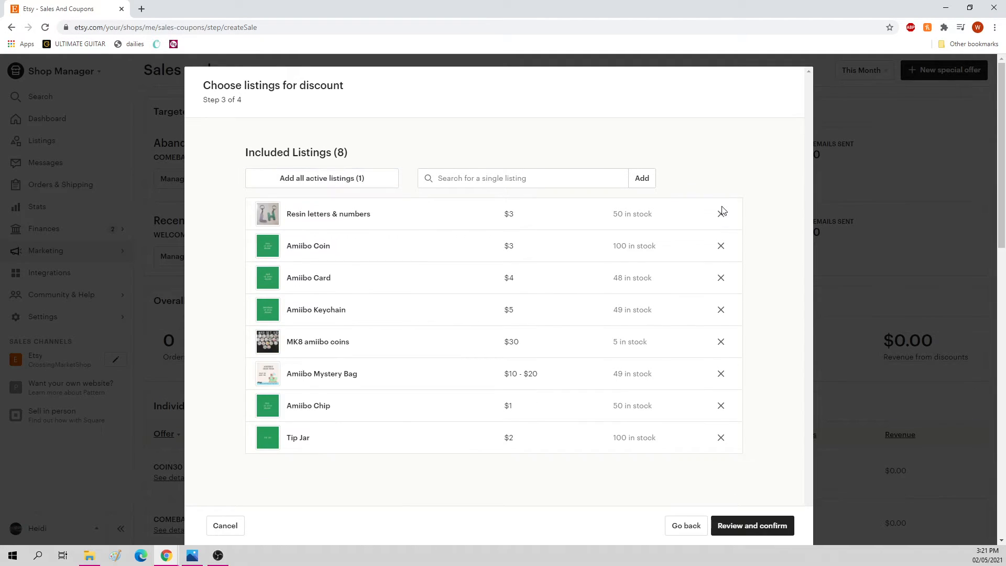
click(723, 223)
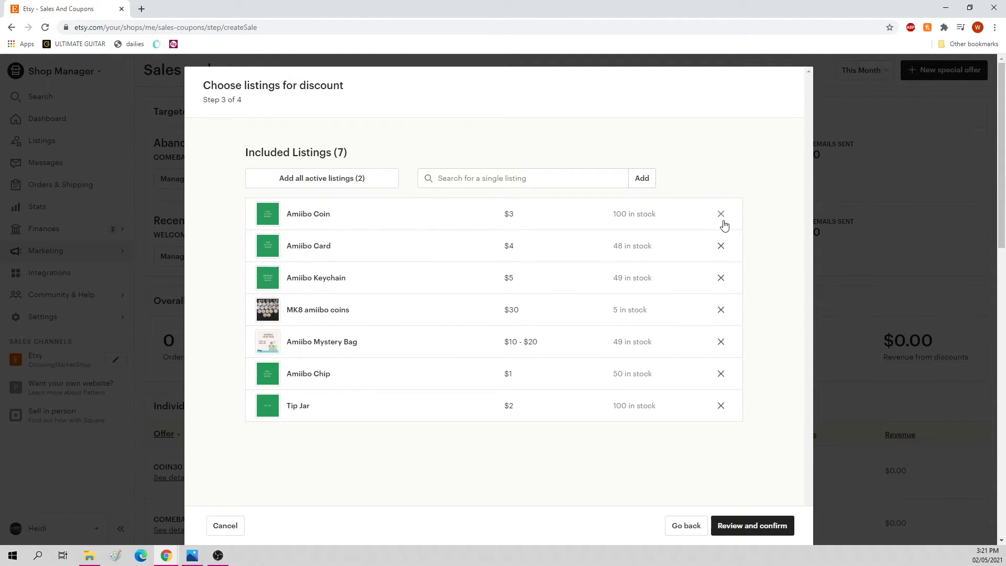
click(722, 250)
click(722, 251)
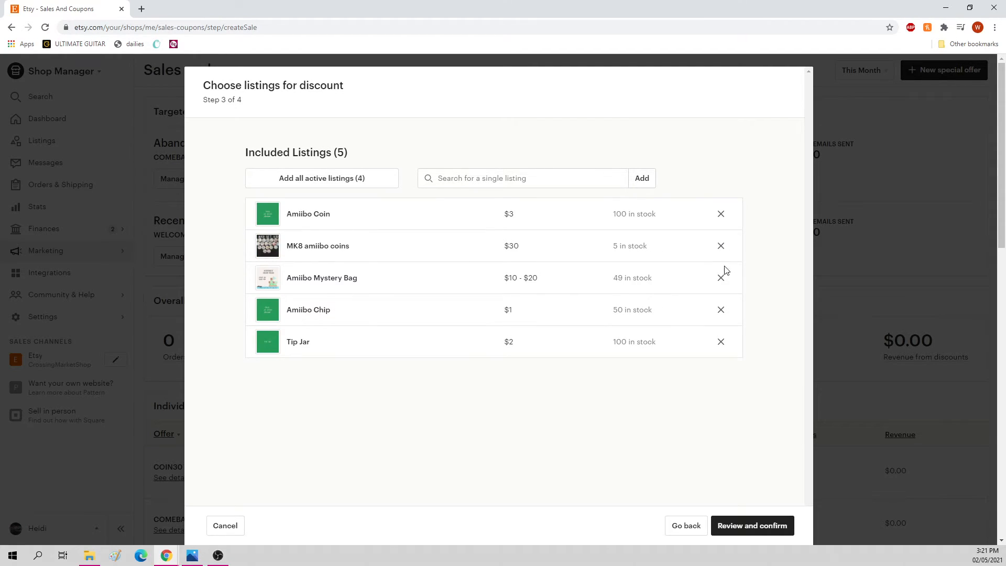
click(723, 312)
click(720, 312)
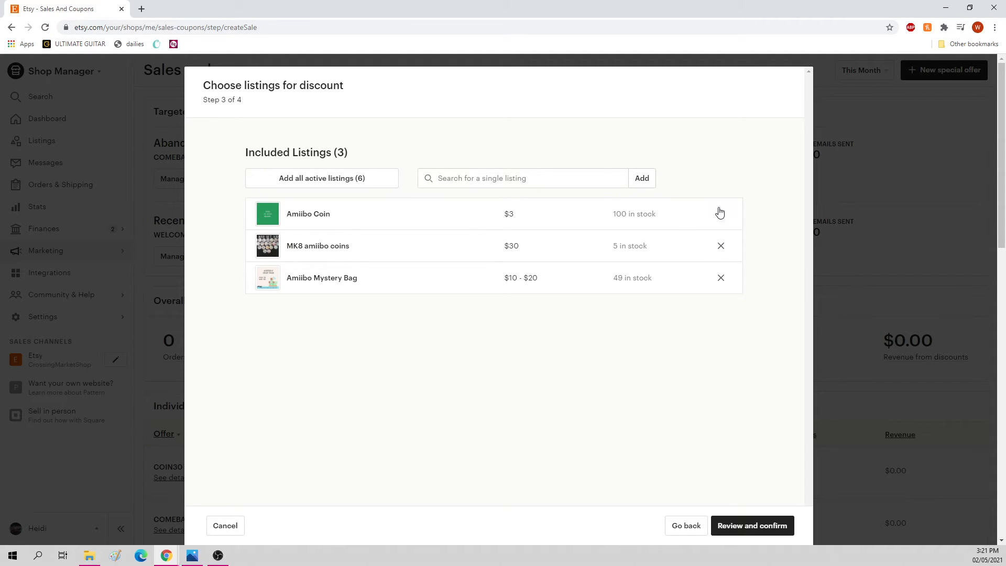
Step: Remove Amiibo Coin from the included listings and add it back by searching for COIN
click(723, 223)
click(478, 178)
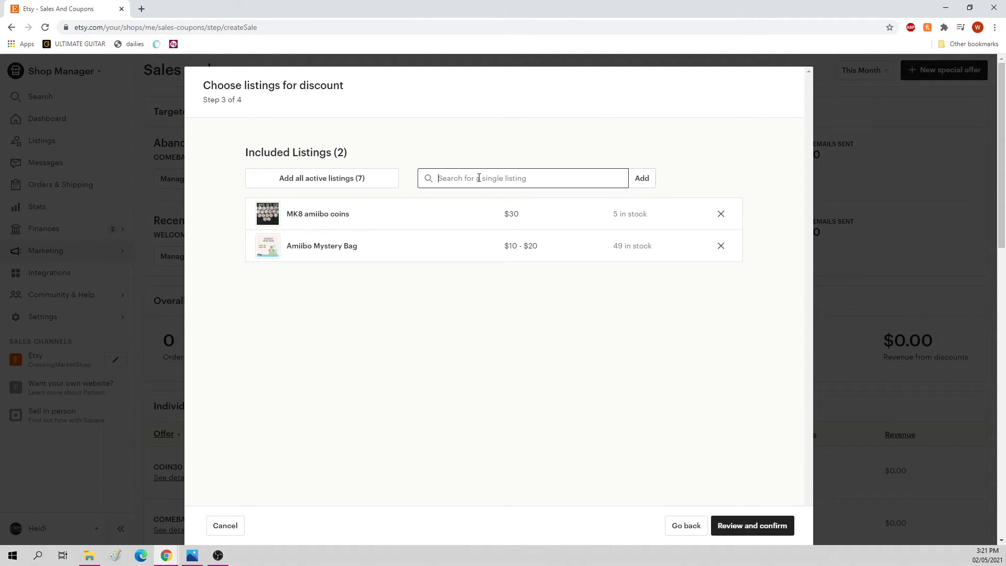
text(COIN)
click(496, 212)
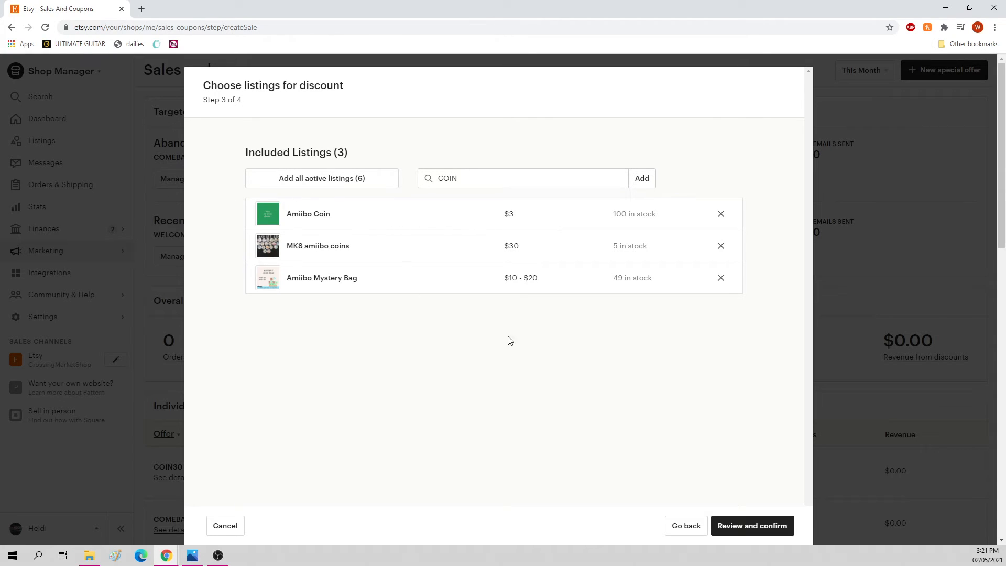
Step: Review the sale's details summary and cancel the special offer without creating it
click(768, 534)
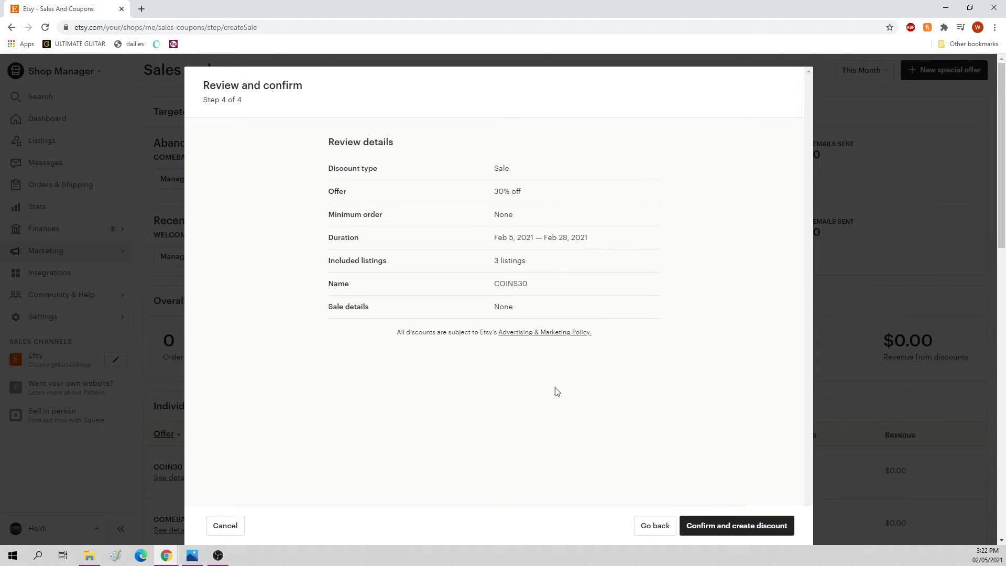
drag(428, 333, 586, 252)
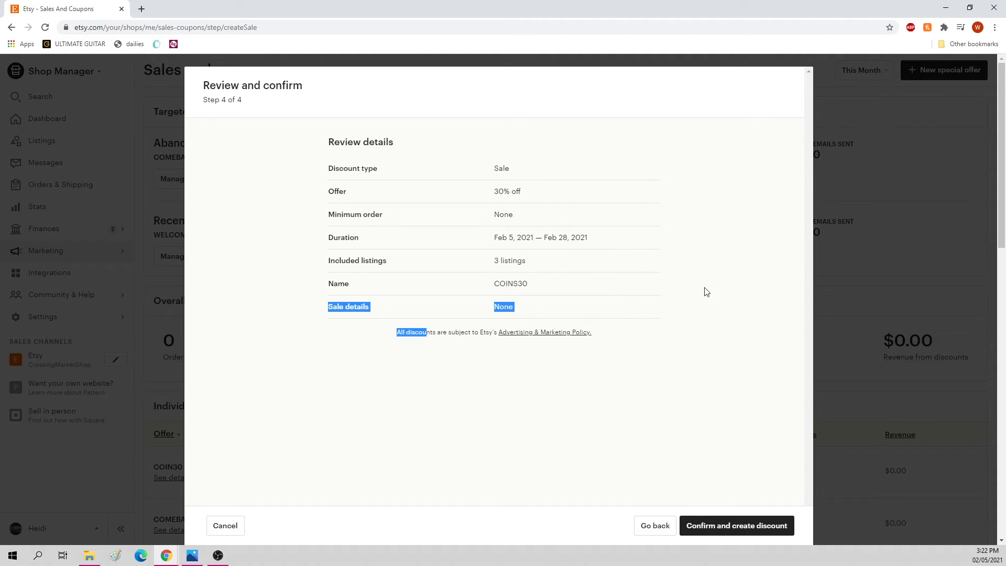
drag(474, 237, 657, 351)
click(657, 351)
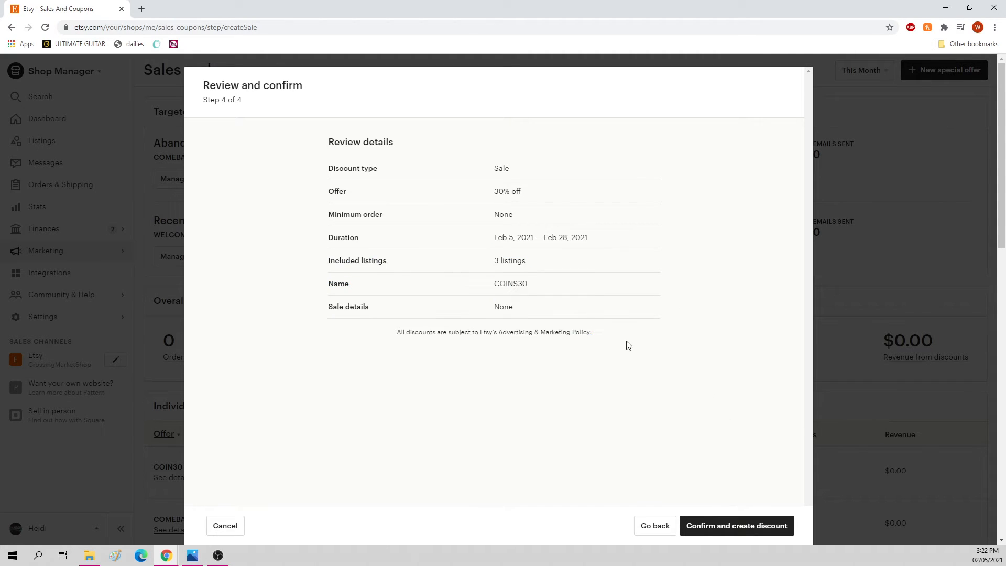
click(236, 525)
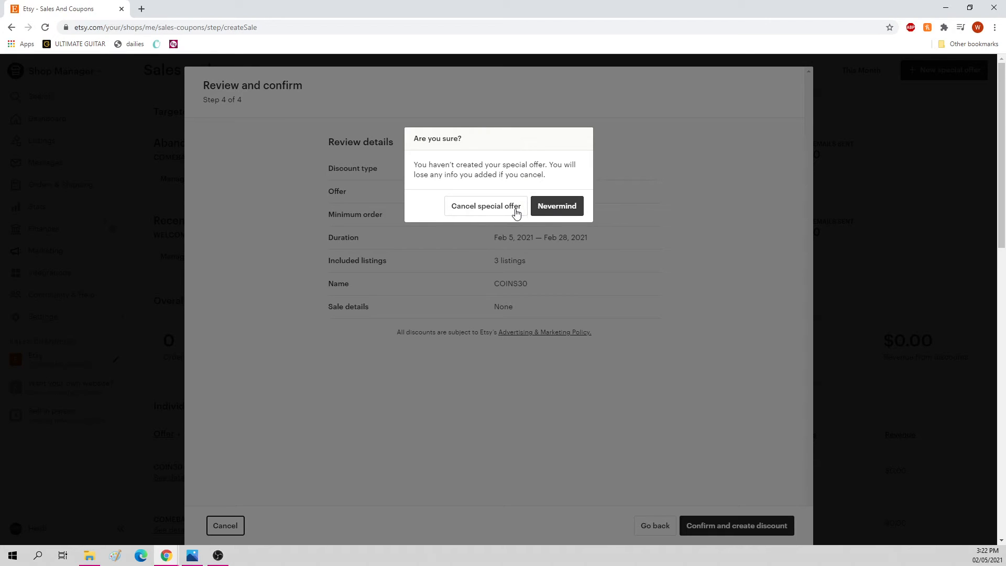
click(515, 208)
Step: Examine the targeted campaigns, overall performance, and the duration, sends, uses and revenue of the individual sales and coupons
scroll(436, 384, down, 3)
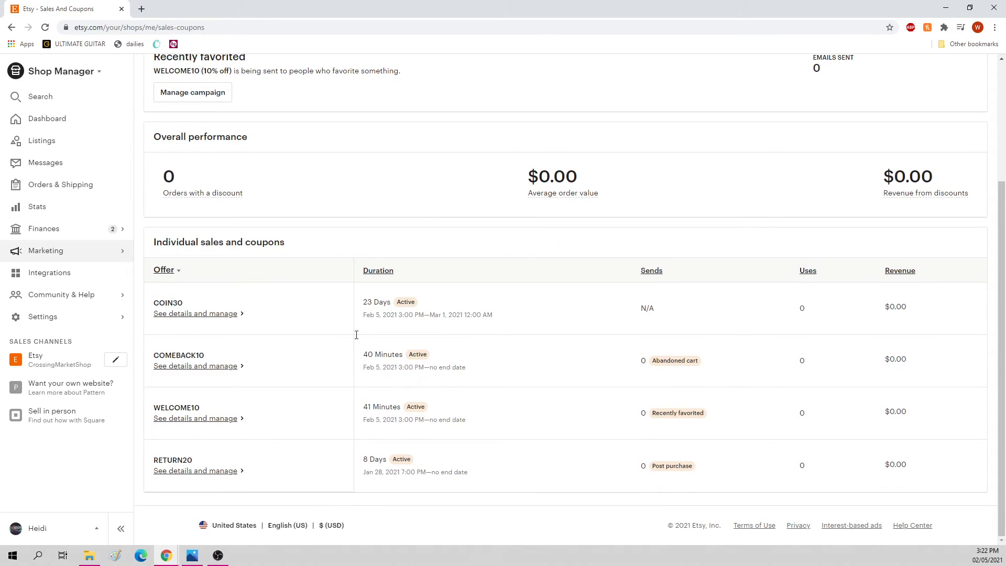
drag(184, 238, 983, 464)
click(984, 465)
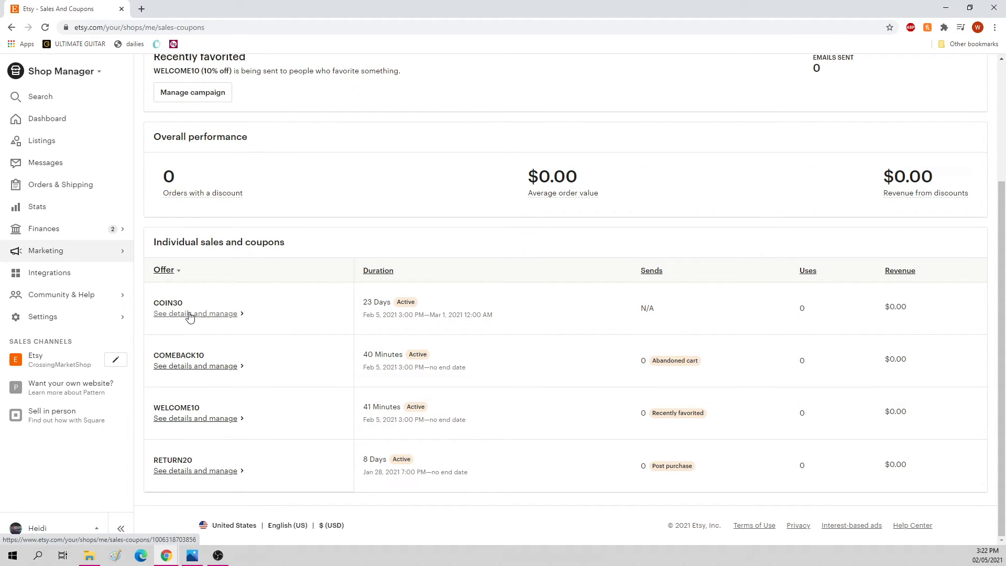
scroll(535, 371, up, 3)
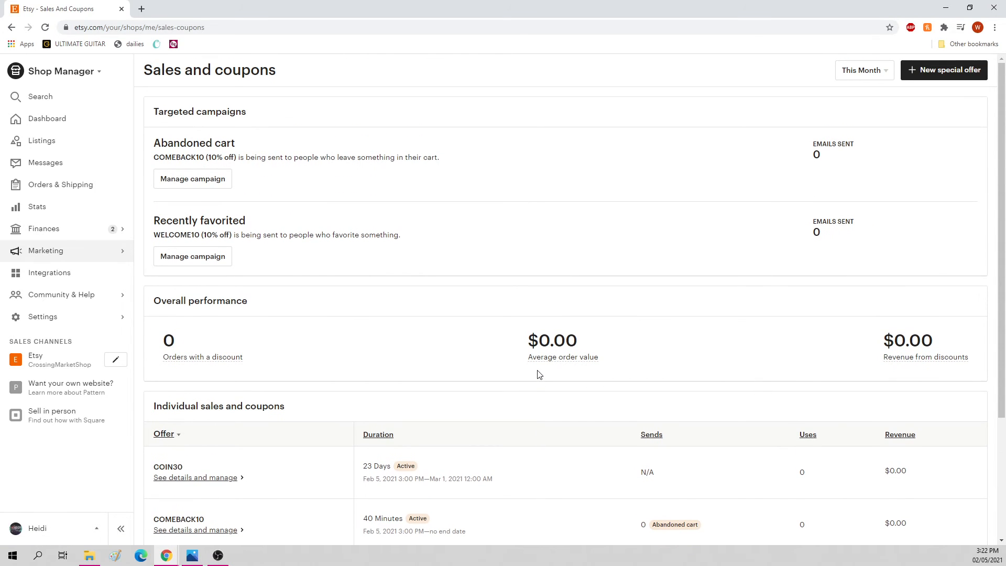
scroll(597, 415, down, 1)
scroll(597, 414, down, 3)
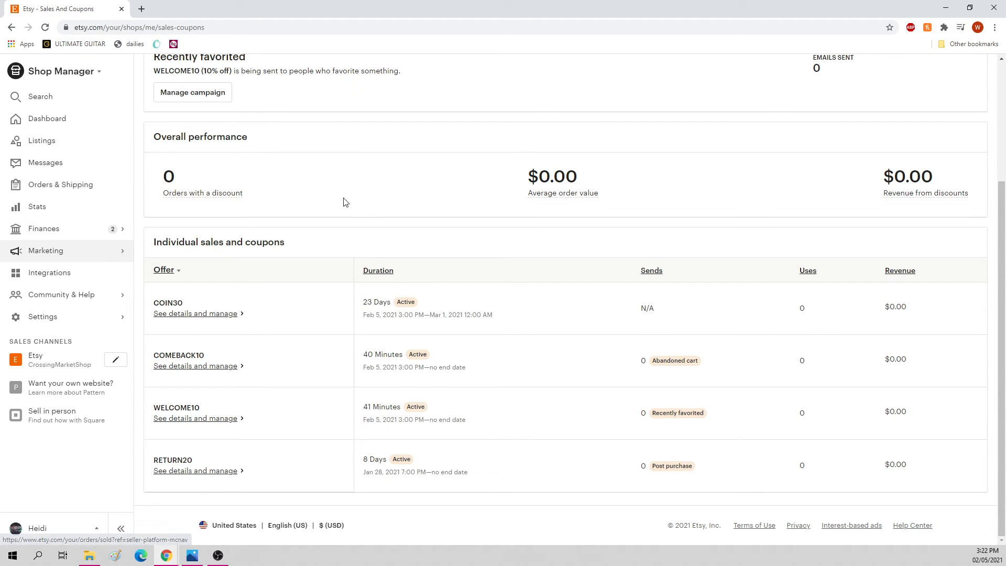
scroll(531, 354, up, 3)
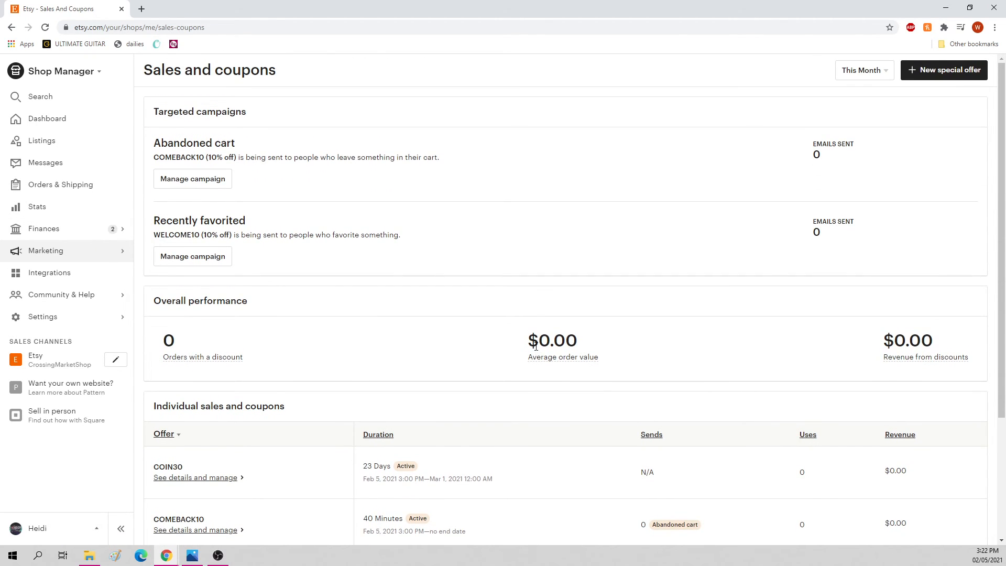
scroll(535, 346, down, 3)
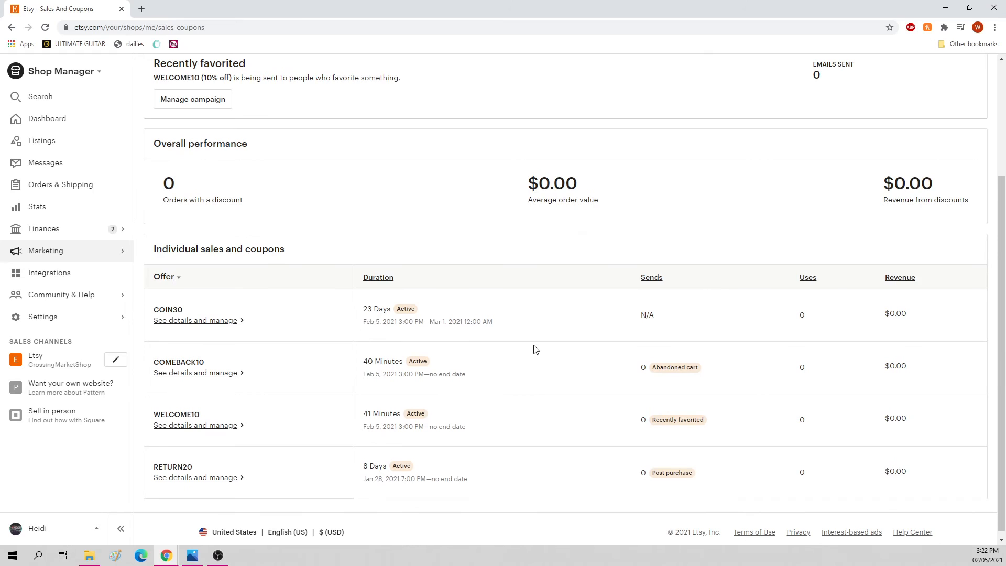